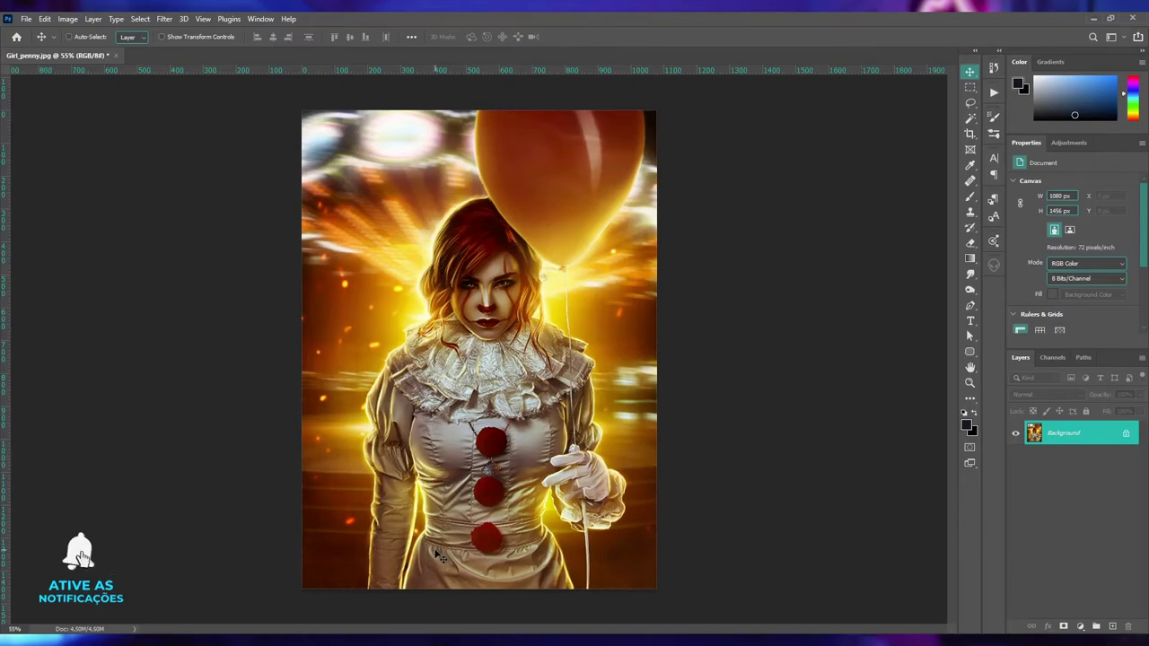
Search Google in the browser for 'particles fire overlay'
click(131, 592)
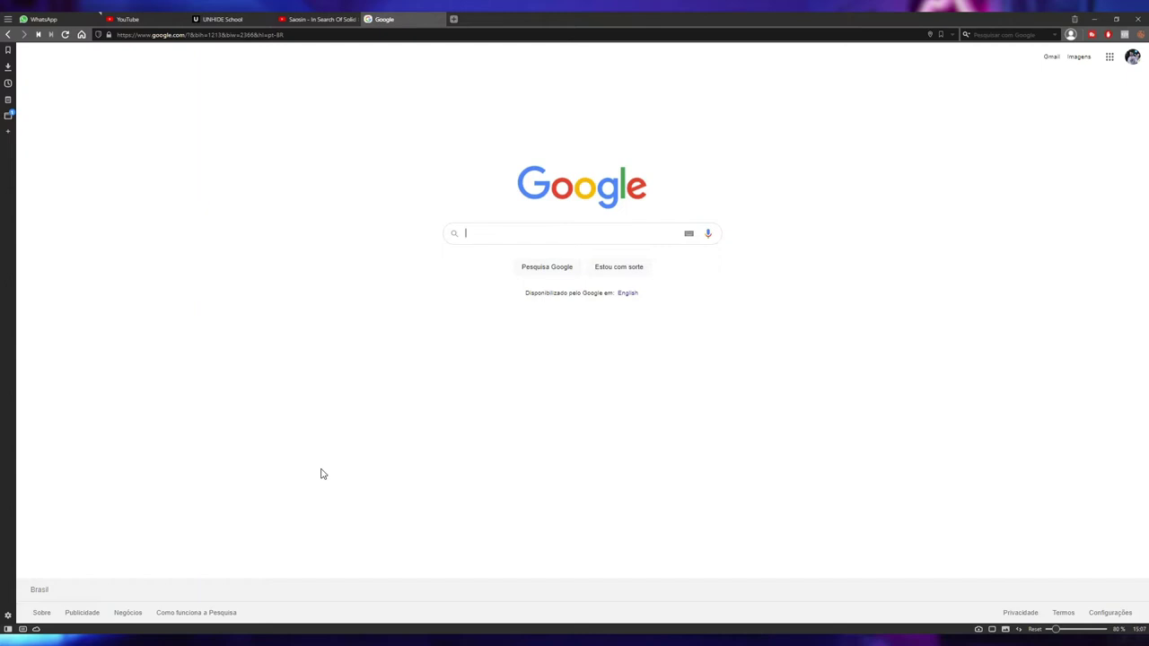
text(particles)
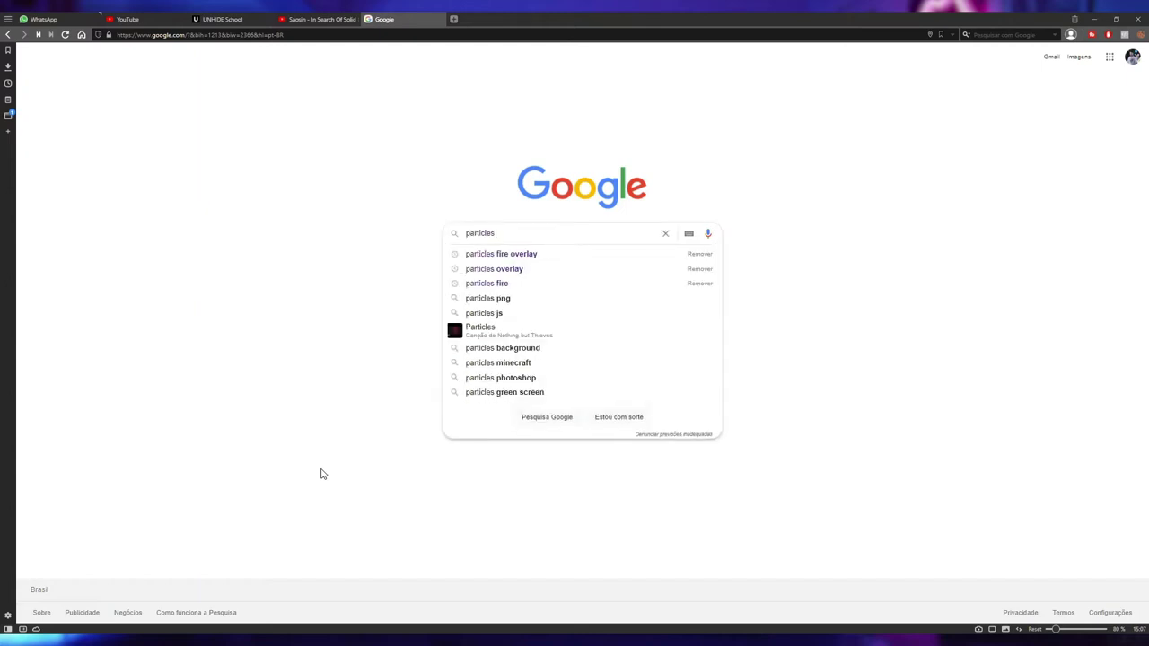
text( fire)
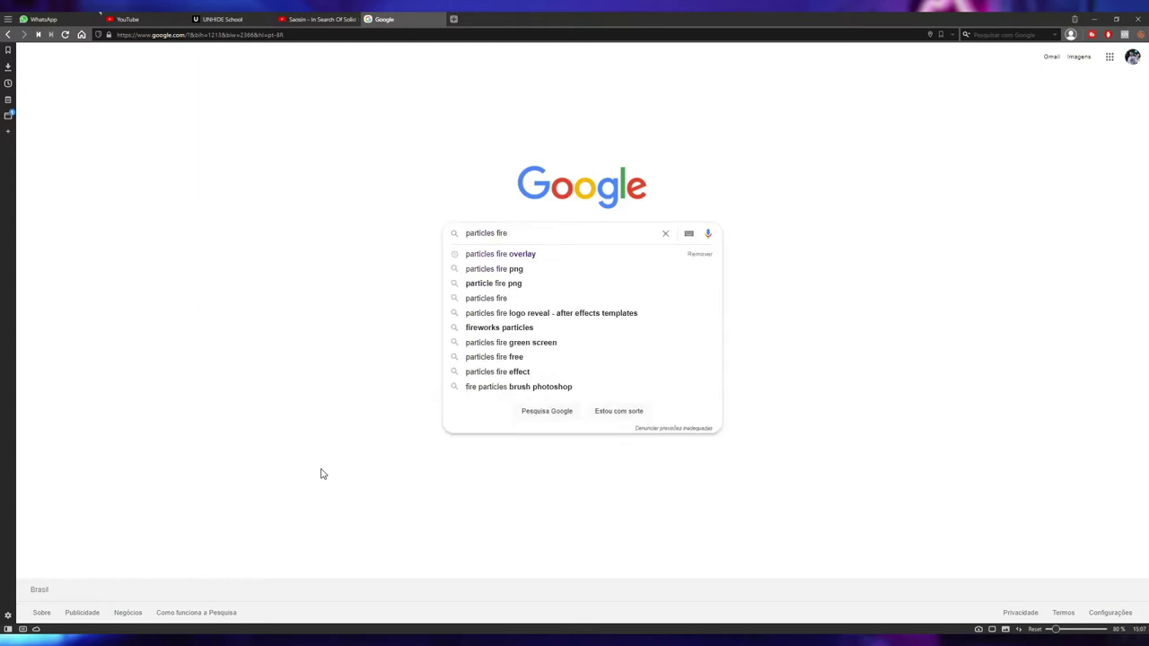
text( overla)
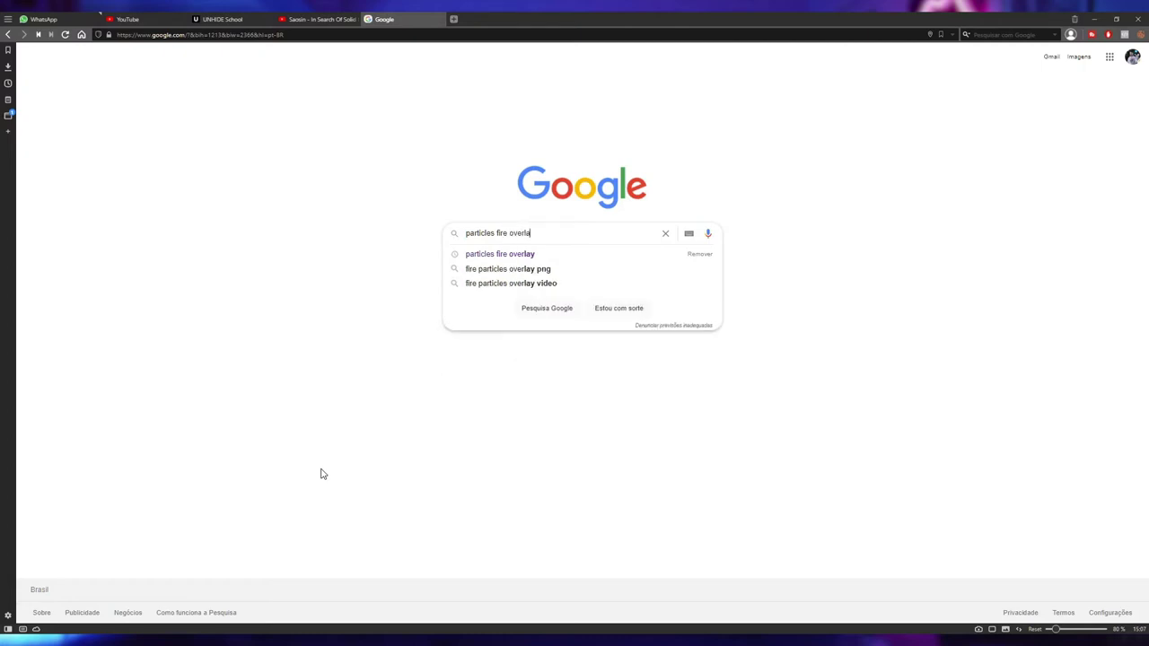
text(y)
key(Return)
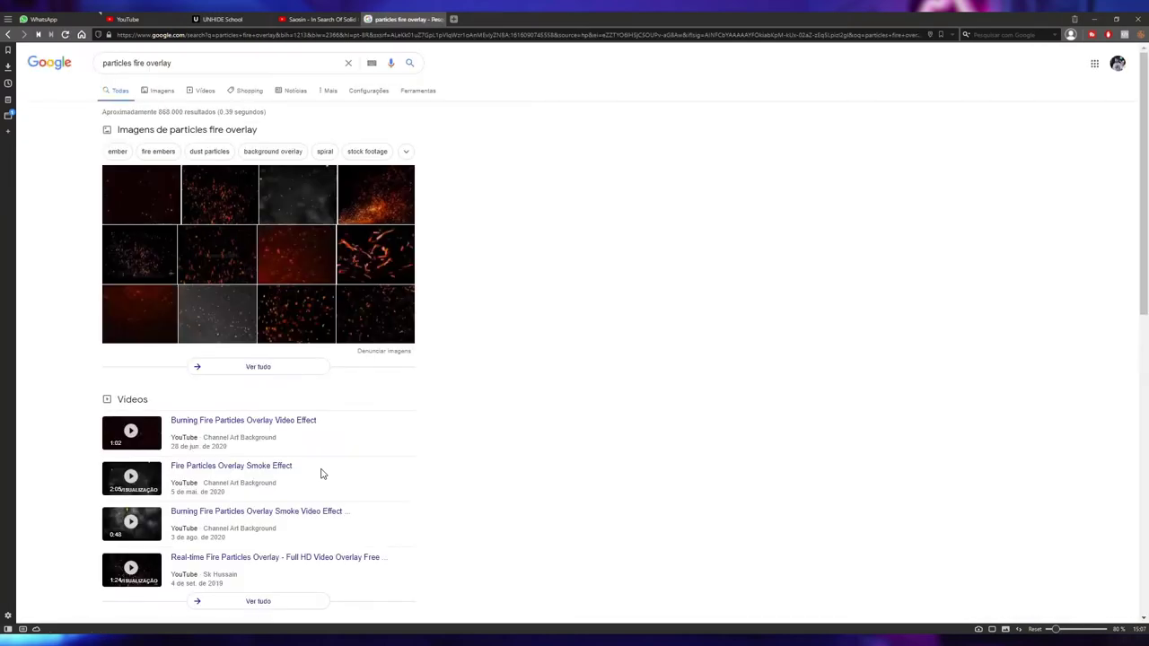
Switch the search to image results filtered to large size
click(162, 92)
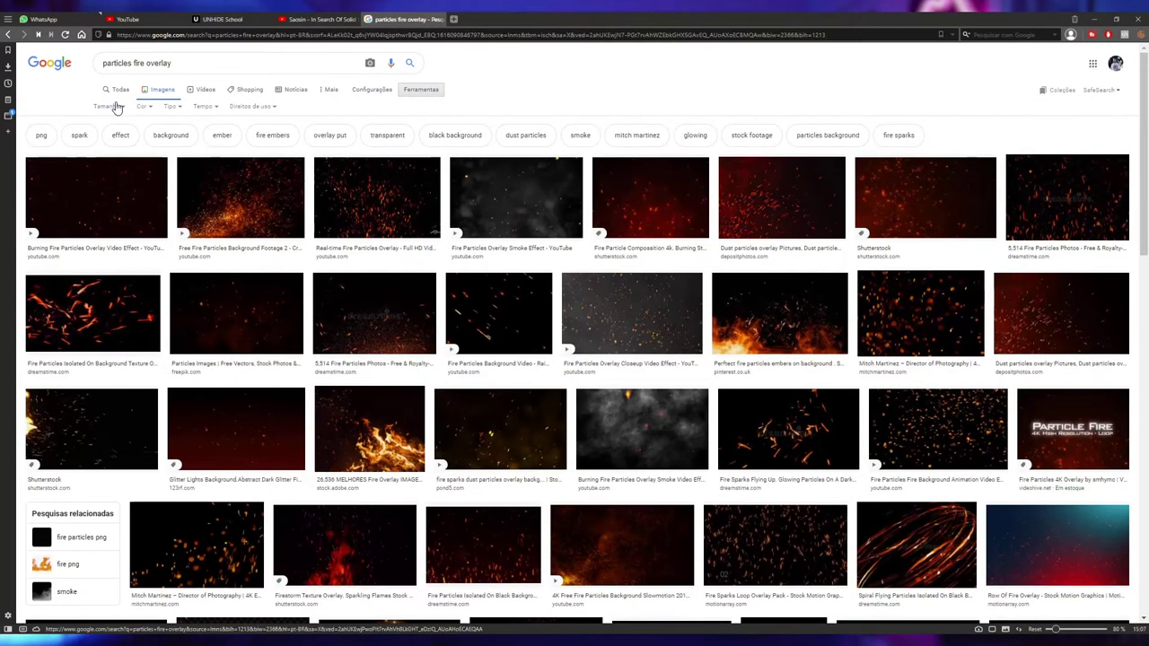
click(110, 106)
click(112, 136)
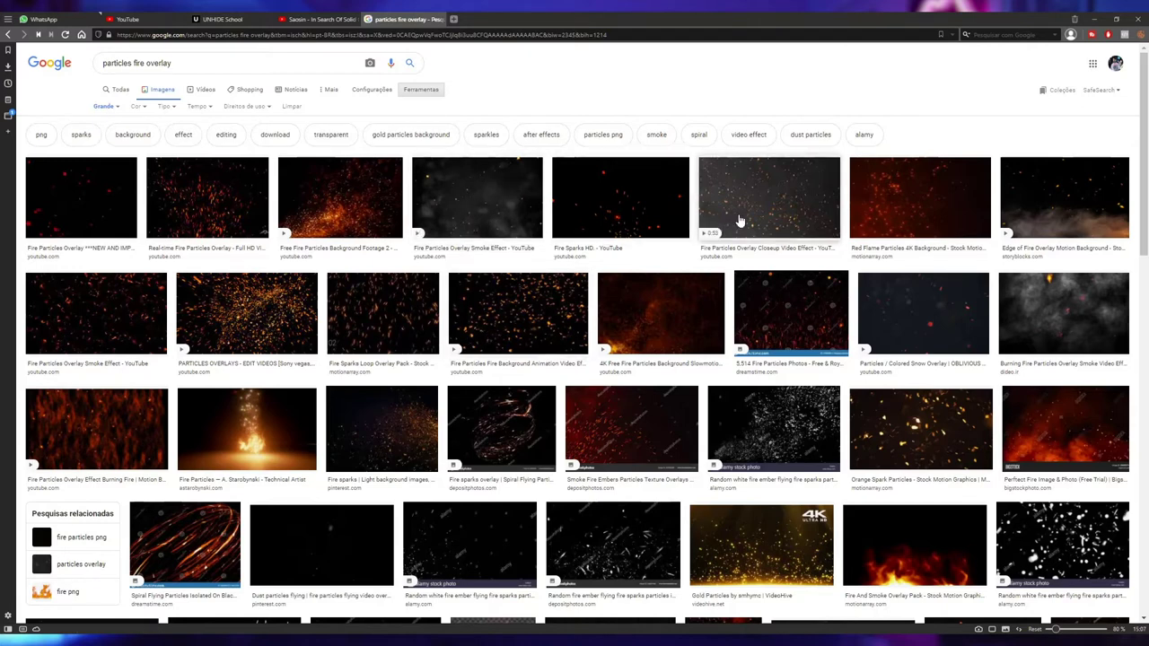
Copy the 'Free Fire Particles Background Footage 2' sparks image from its preview
click(891, 199)
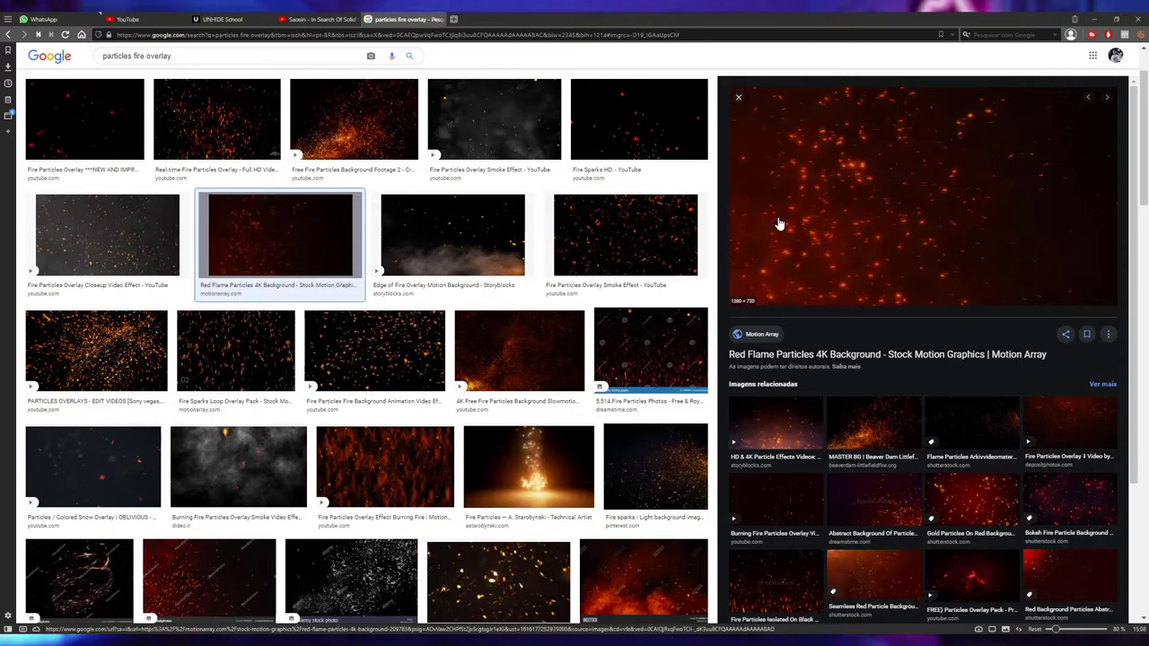
key(Escape)
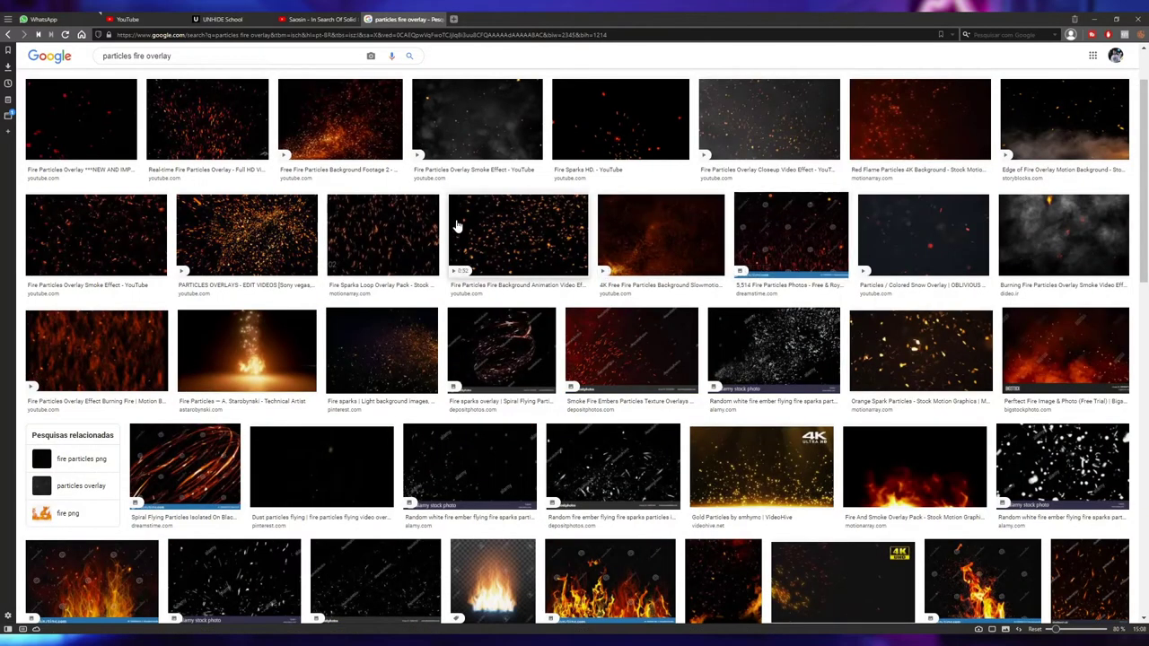
click(317, 108)
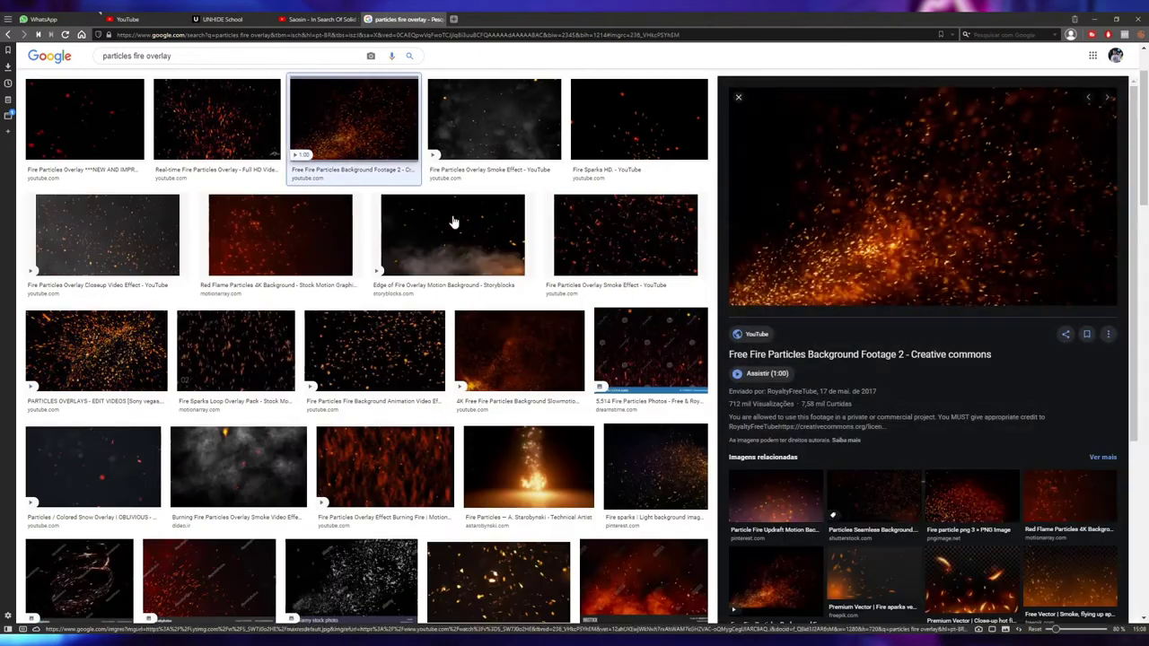
right_click(831, 176)
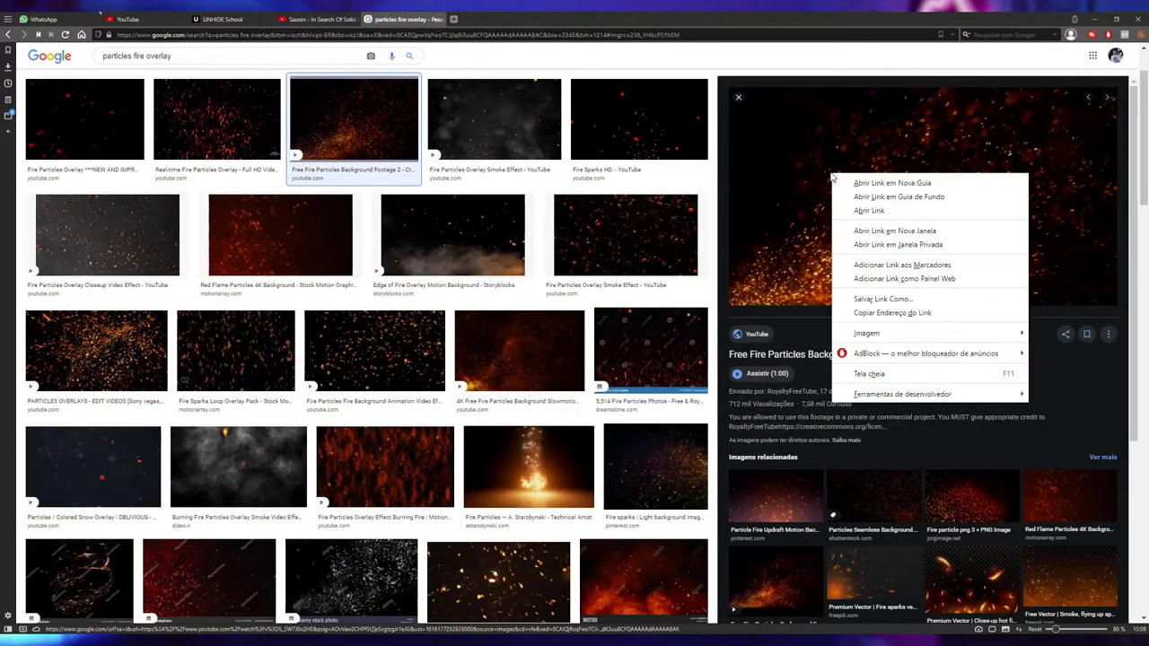
mouse_move(929, 333)
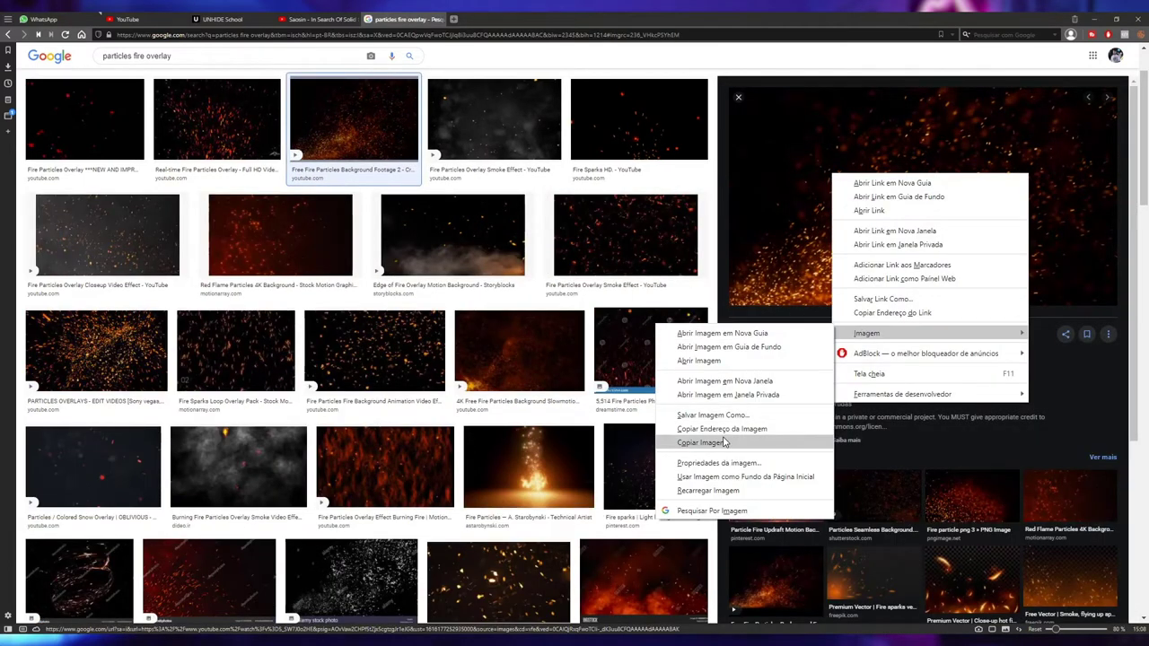
click(724, 442)
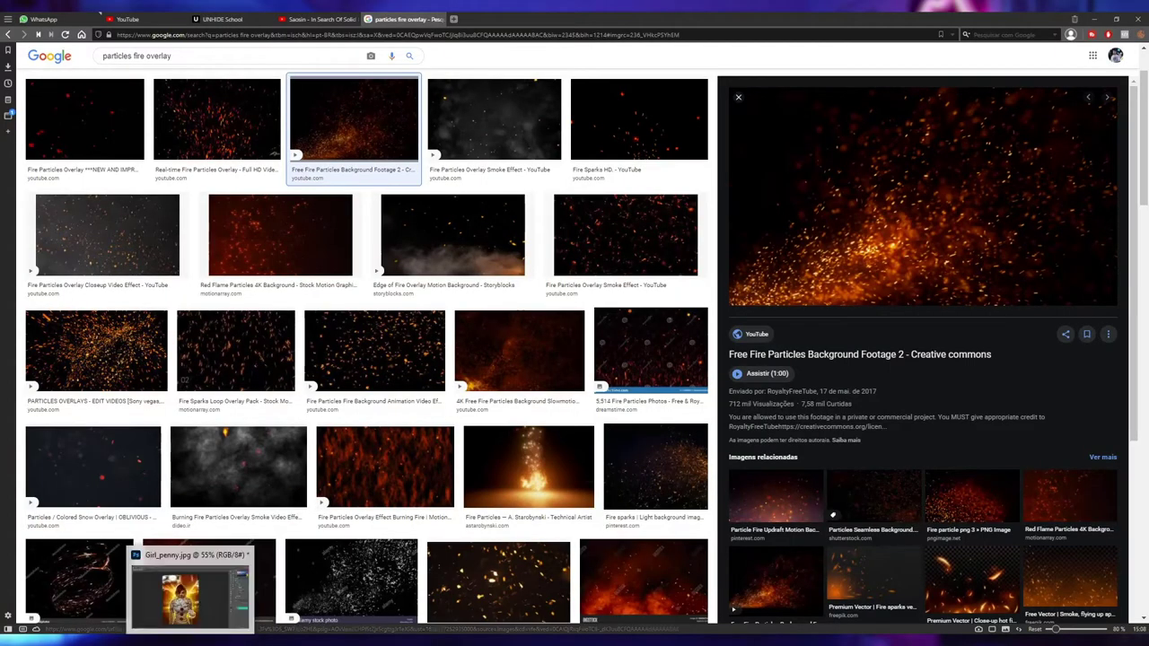
Paste the sparks image into Girl_penny.jpg as Layer 1 and move it to the canvas bottom
click(213, 623)
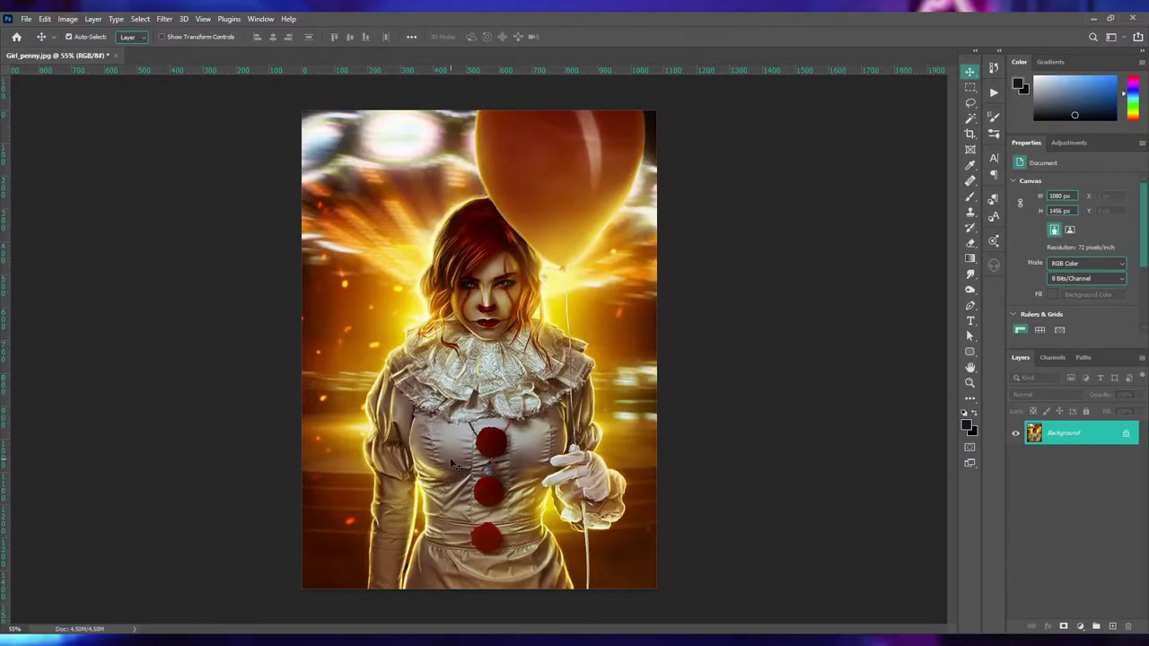
key(ctrl+v)
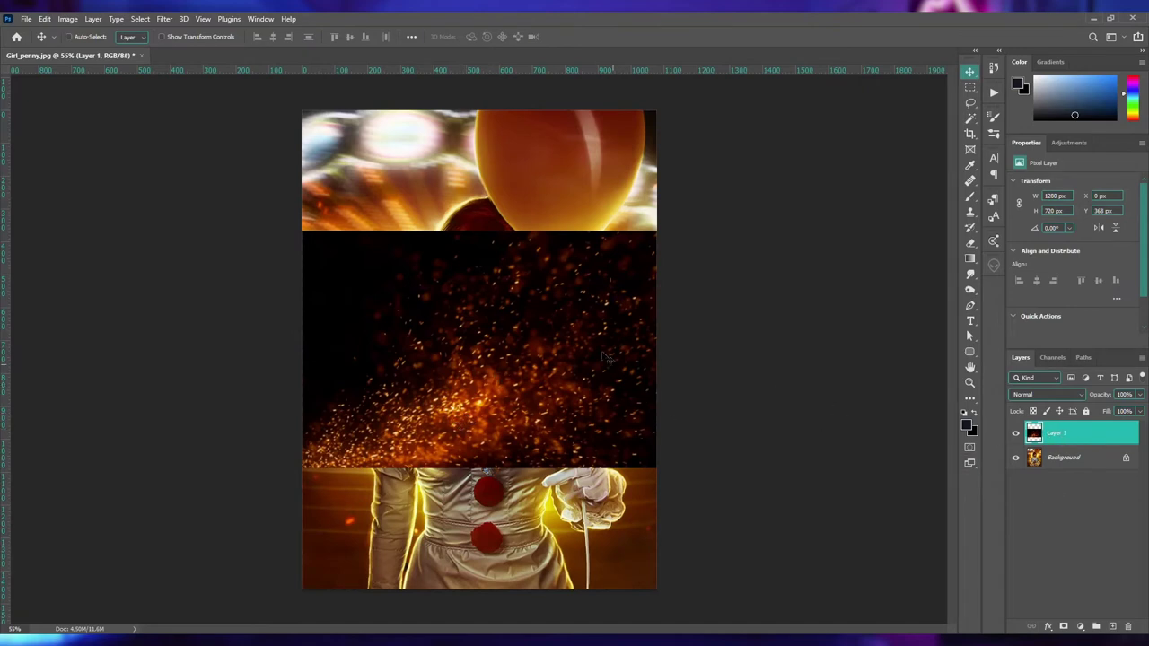
mouse_move(599, 341)
mouse_down()
mouse_move(554, 489)
mouse_move(524, 520)
mouse_up()
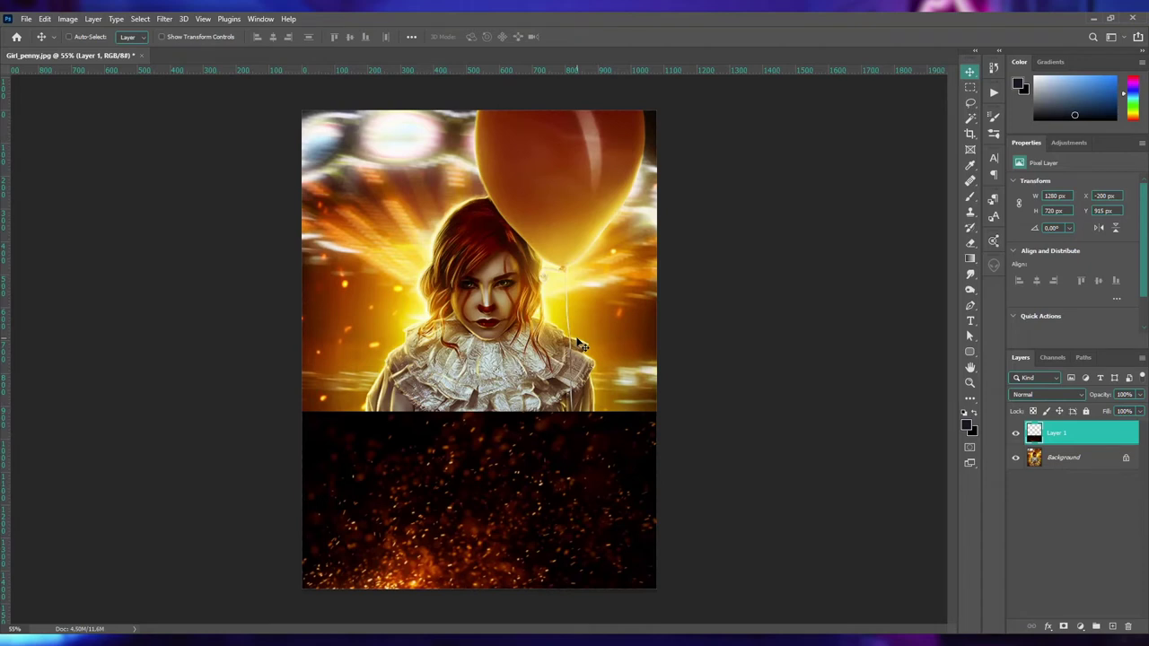
Erase Layer 1's hard upper edge so the sparks fade around the glove and pom-poms
key(e)
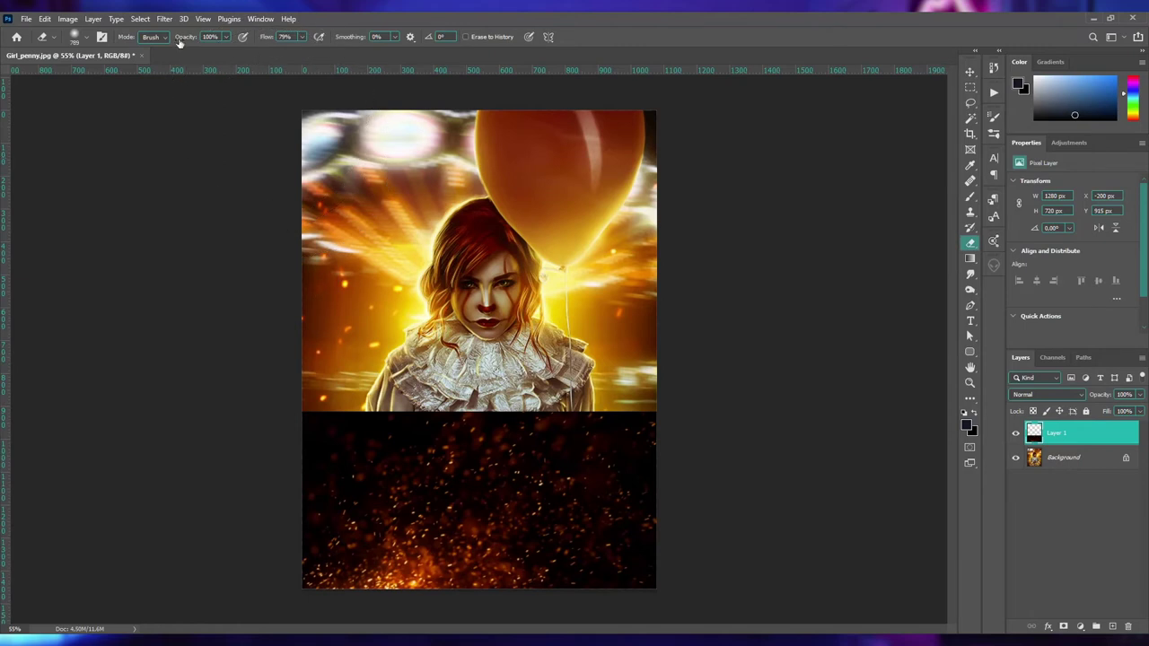
drag(242, 310, 682, 359)
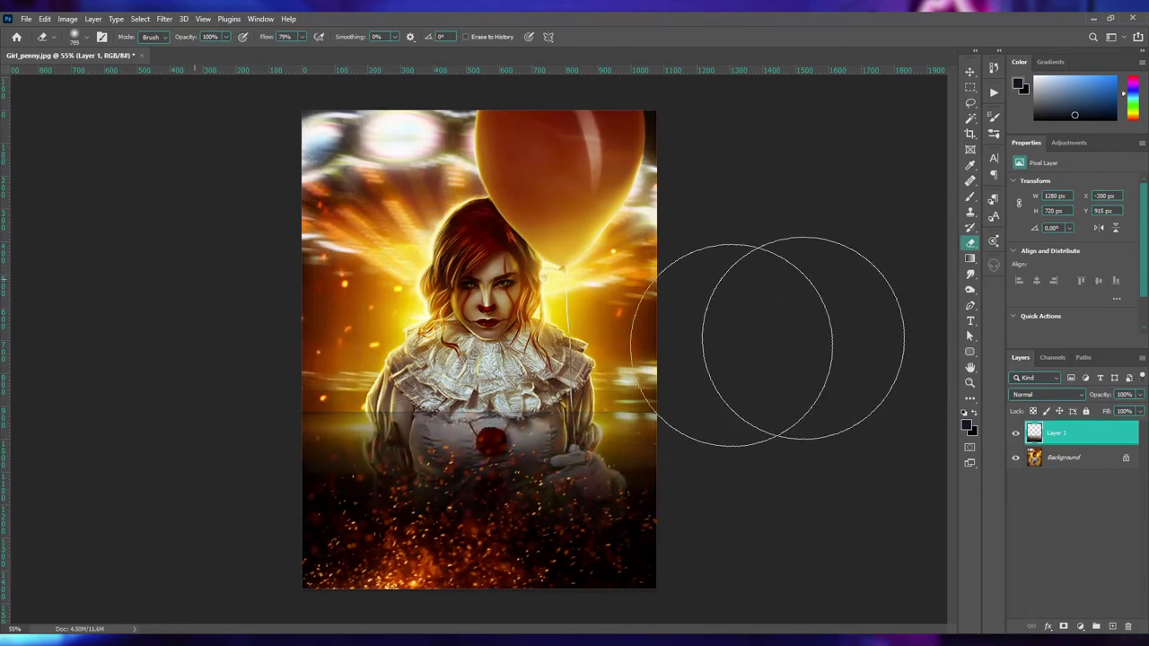
drag(128, 295, 654, 308)
drag(120, 295, 624, 314)
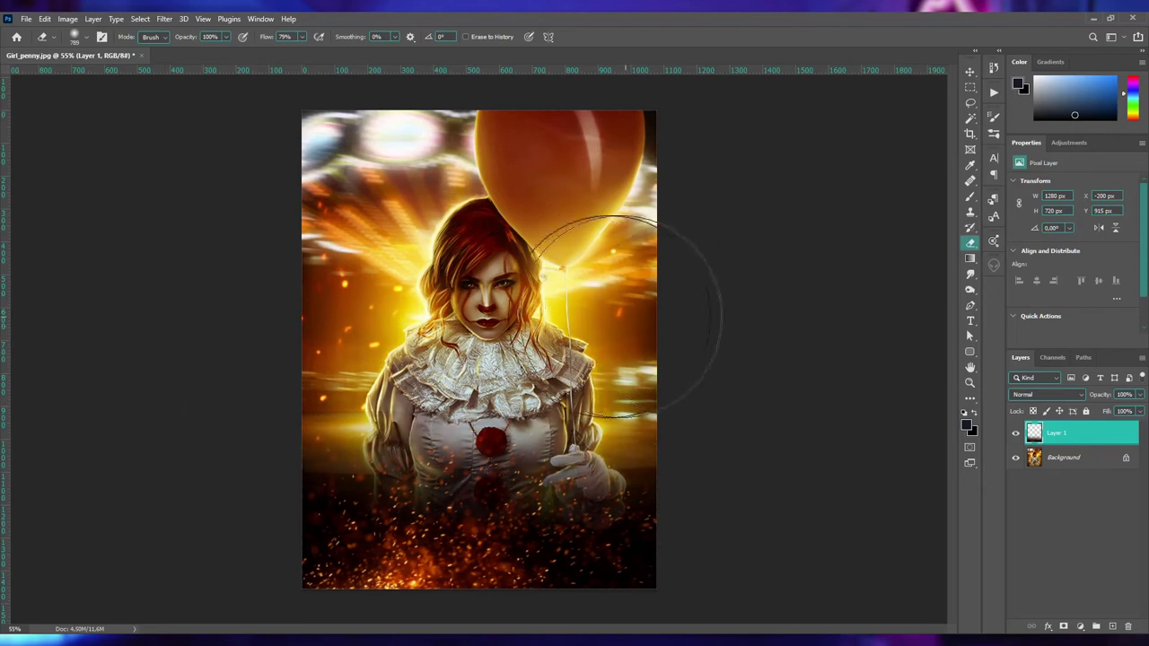
mouse_move(282, 308)
mouse_down()
mouse_move(744, 371)
mouse_move(628, 296)
mouse_up()
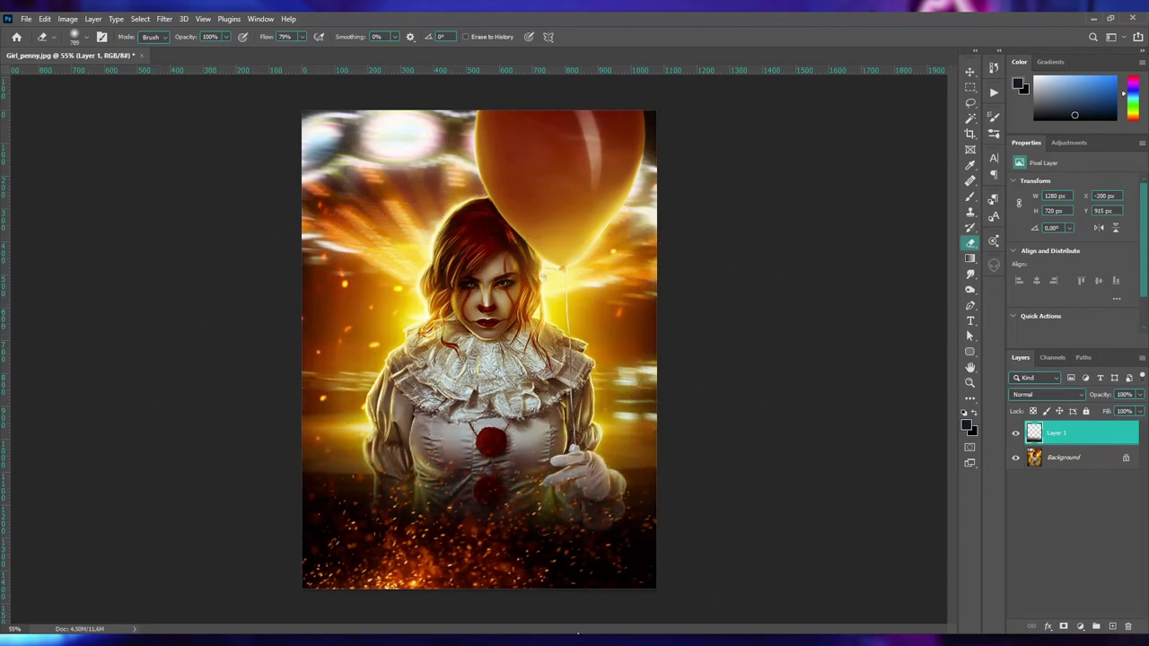
mouse_move(577, 633)
mouse_down()
mouse_move(422, 487)
mouse_move(512, 487)
mouse_move(436, 512)
mouse_move(471, 409)
mouse_move(595, 436)
mouse_move(461, 551)
mouse_move(448, 269)
mouse_move(465, 212)
mouse_up()
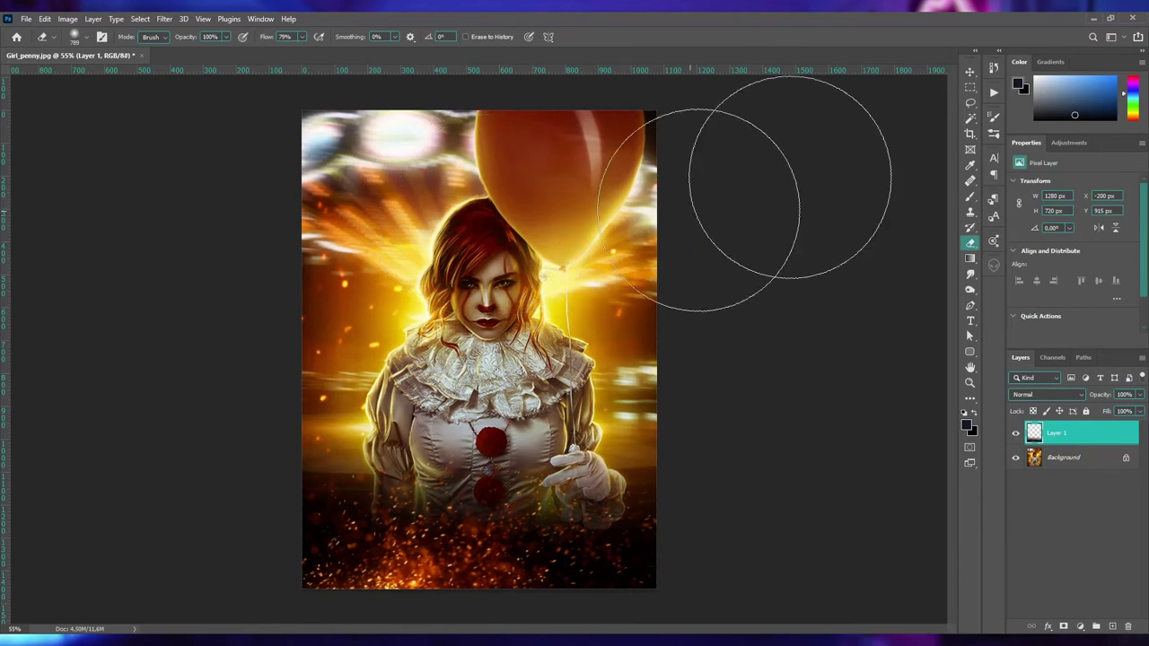
click(969, 72)
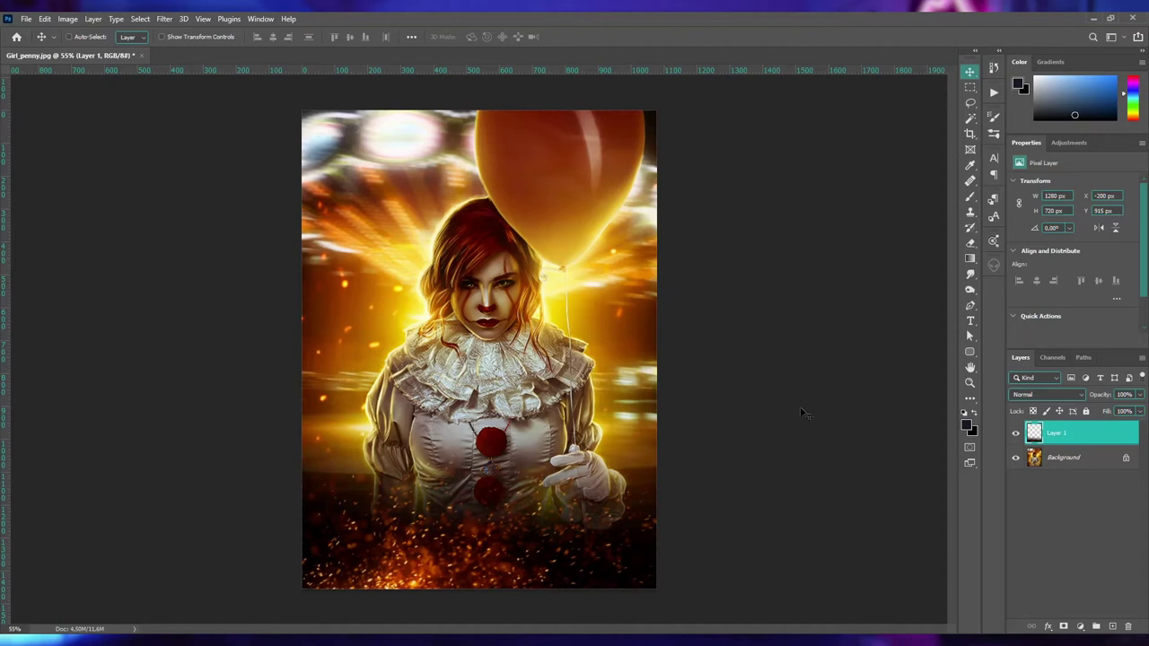
Set Layer 1's blend mode to Screen and toggle its visibility to compare before and after
click(1019, 395)
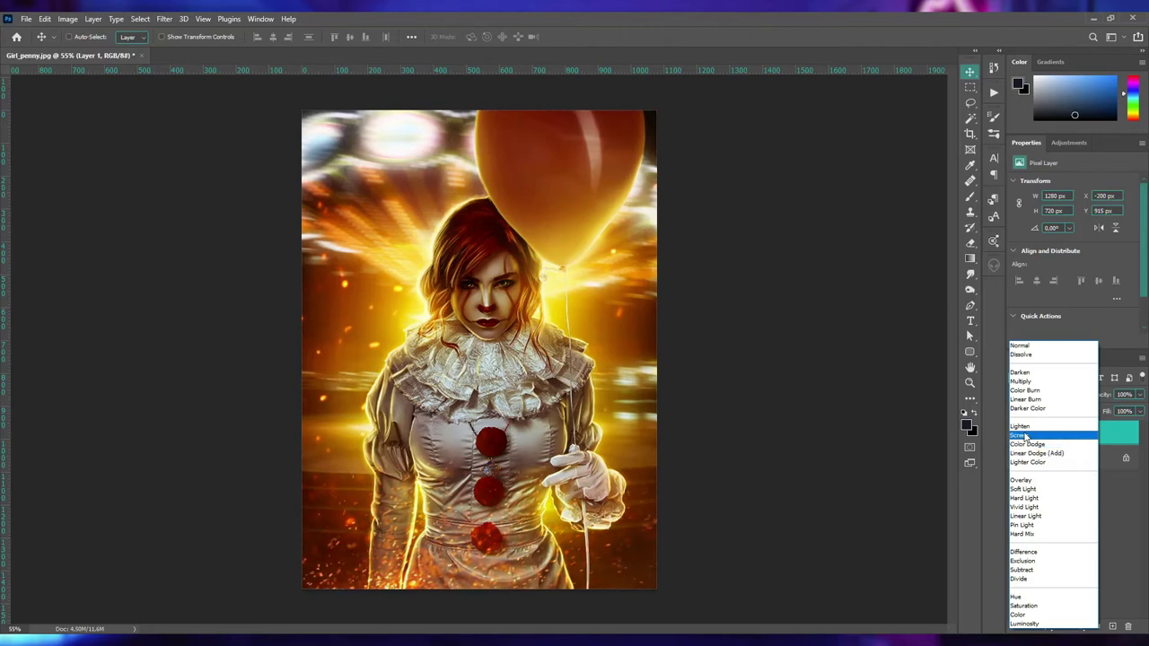
click(1025, 436)
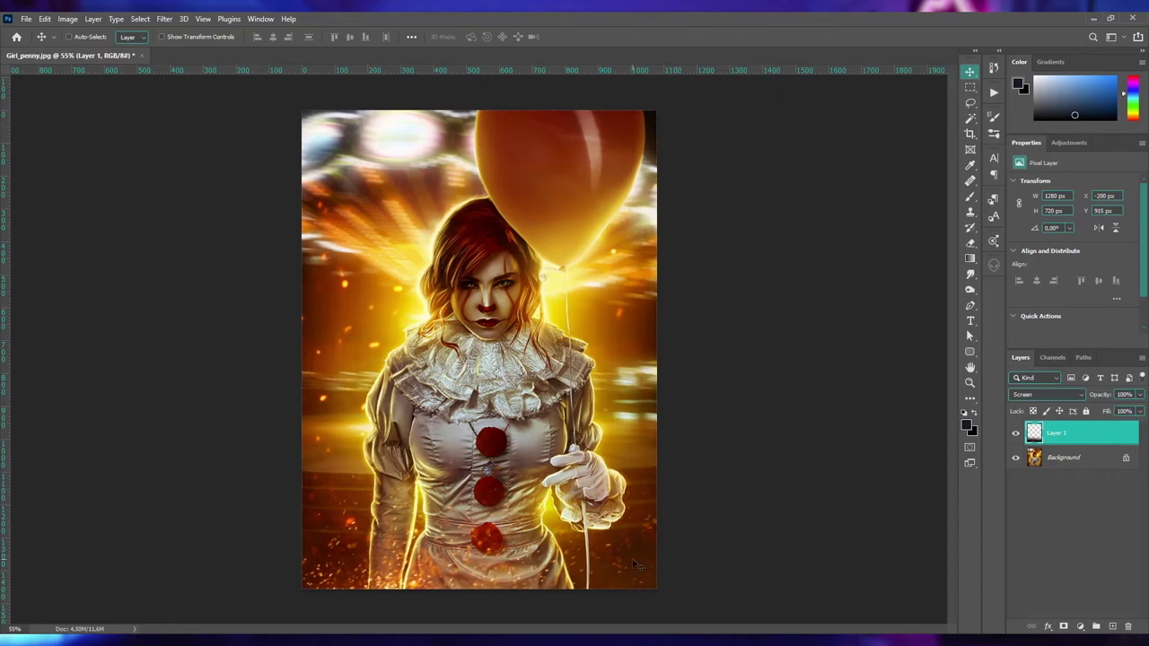
click(1015, 434)
click(1015, 434)
click(1015, 434)
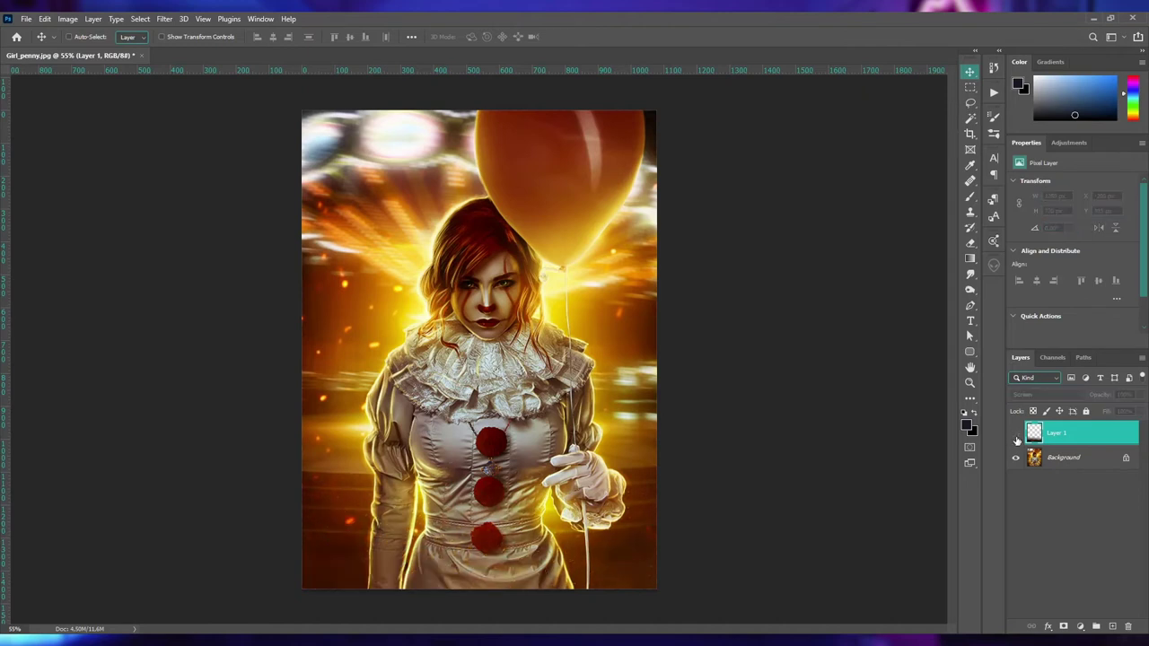
click(1014, 434)
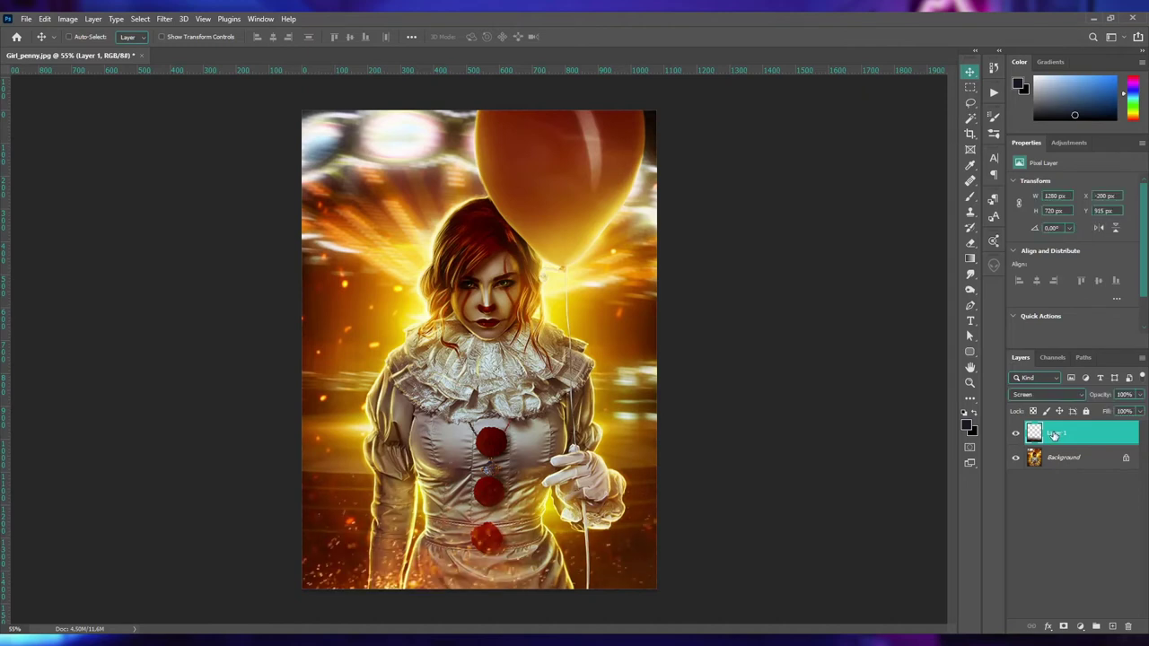
click(67, 19)
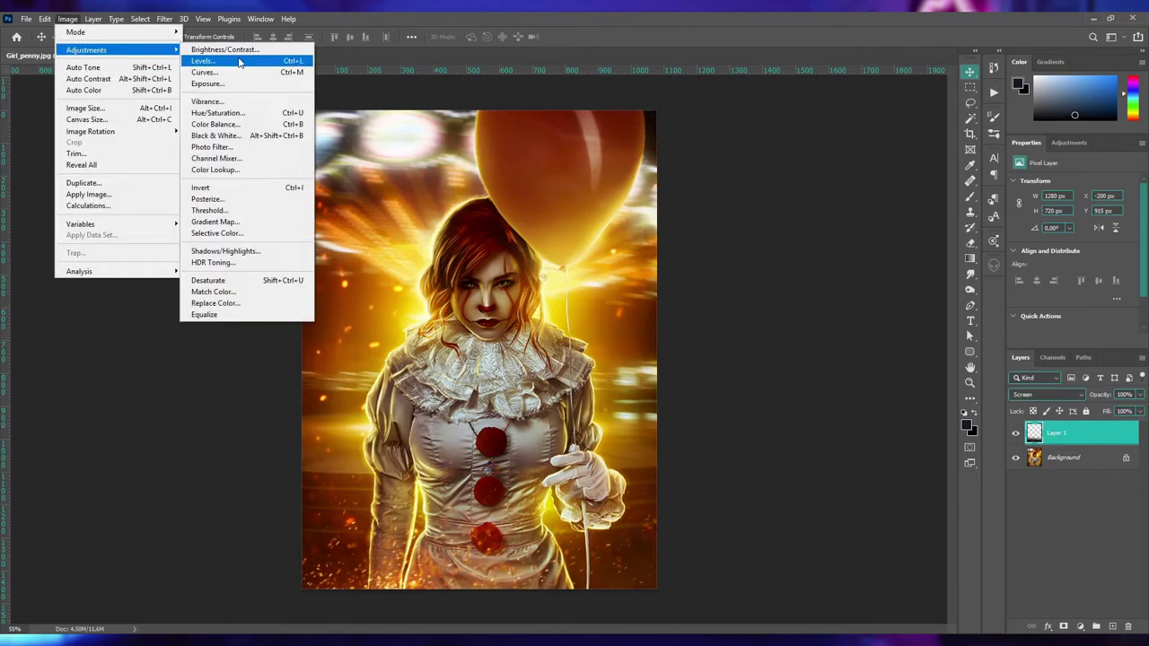
Apply Levels to the fire layer with the shadow input raised to 9
mouse_move(86, 50)
click(299, 61)
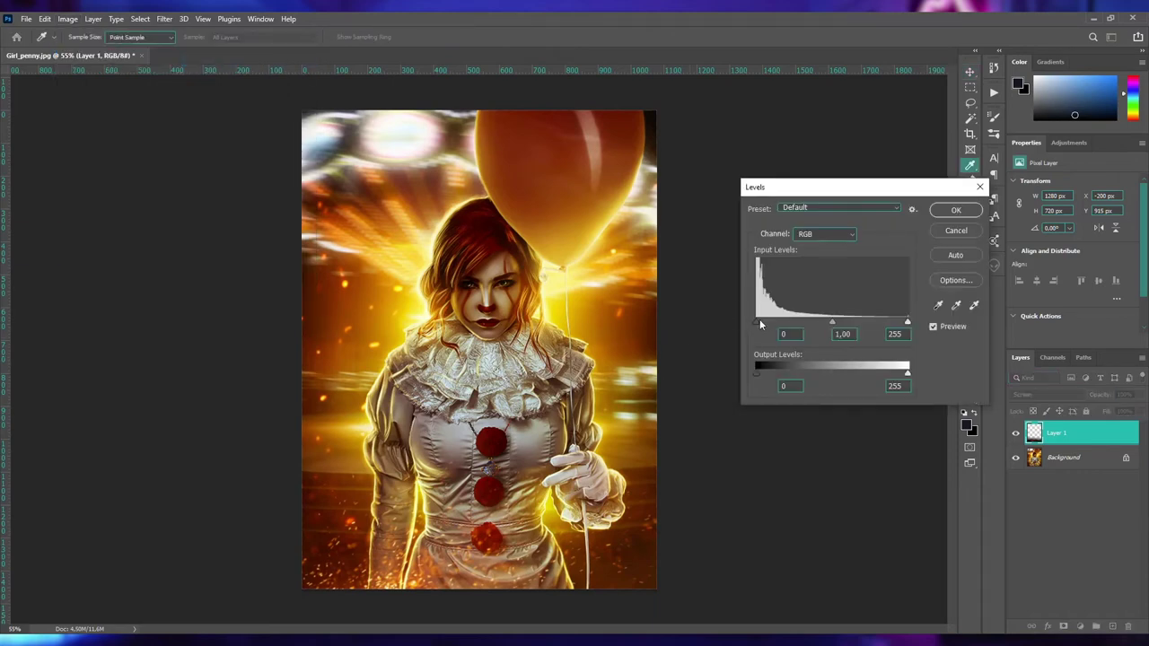
drag(755, 320, 759, 319)
double_click(802, 333)
click(955, 210)
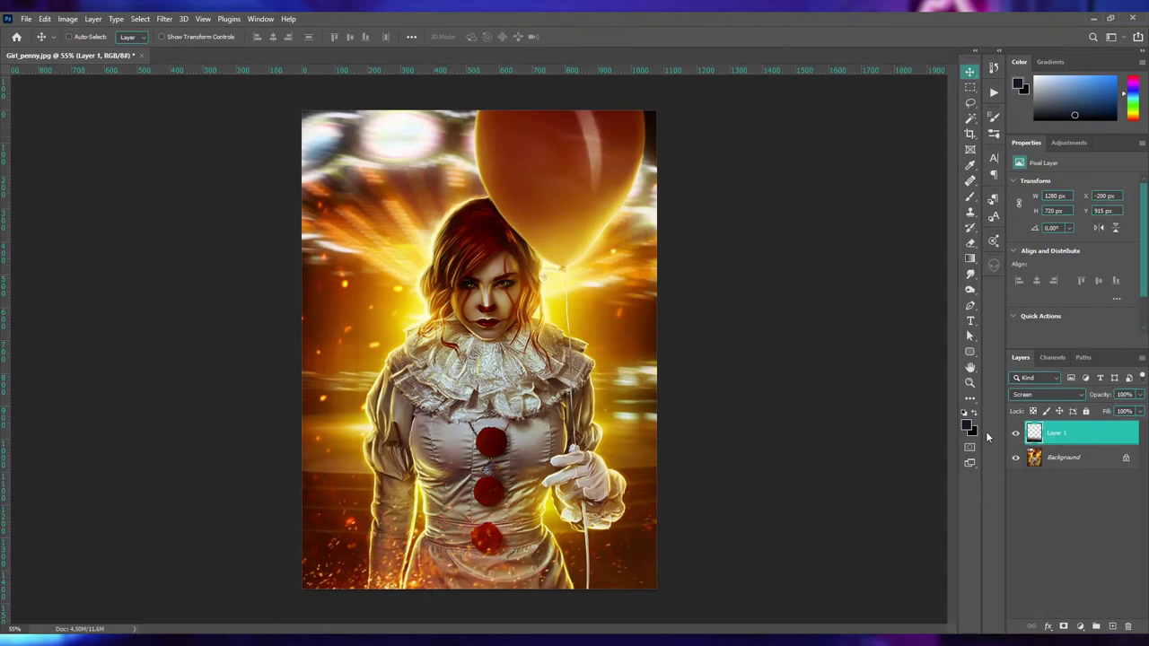
Set the fire layer's Hue/Saturation to Hue +10, Saturation +14 and Lightness +26
click(76, 22)
mouse_move(87, 49)
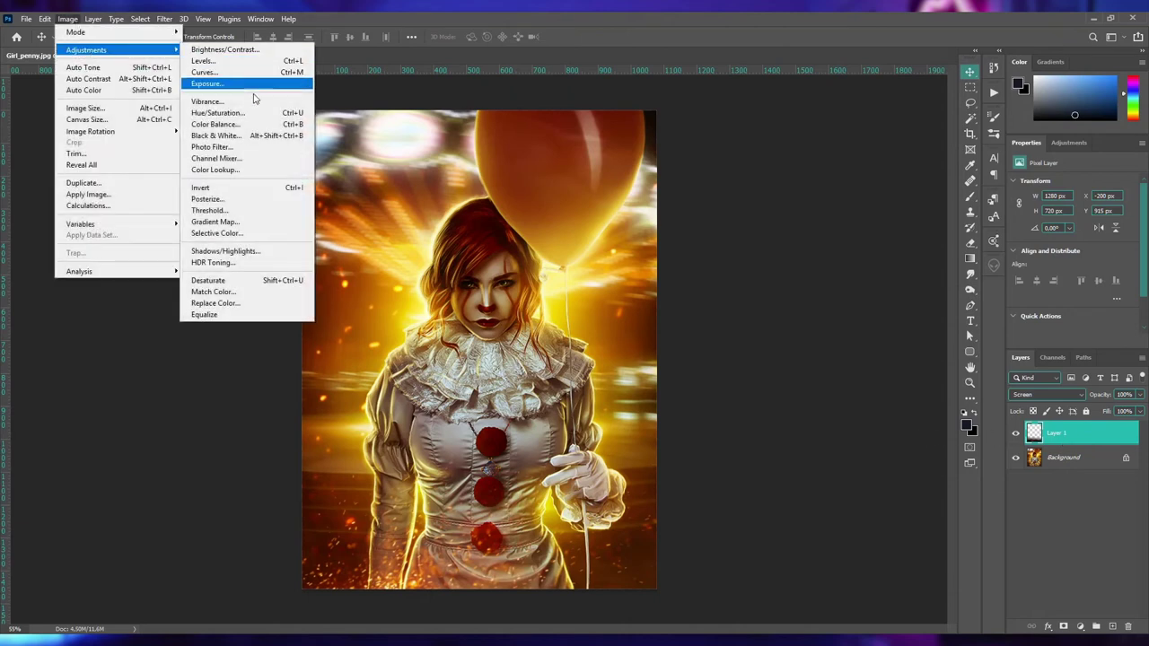
click(294, 113)
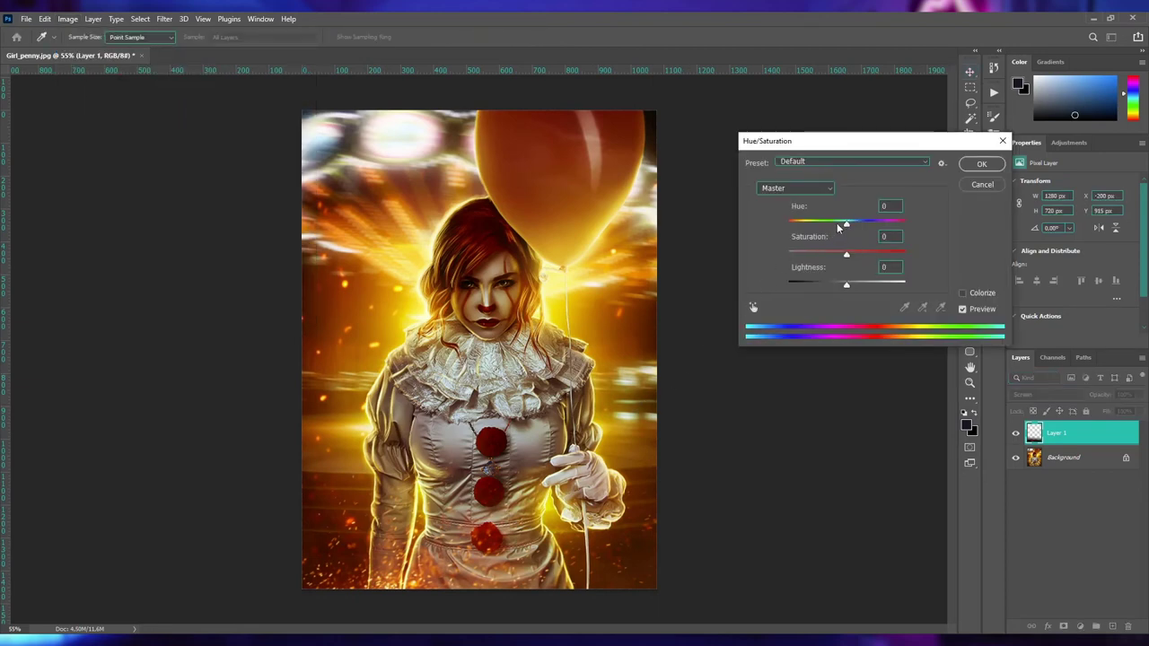
drag(845, 224, 853, 223)
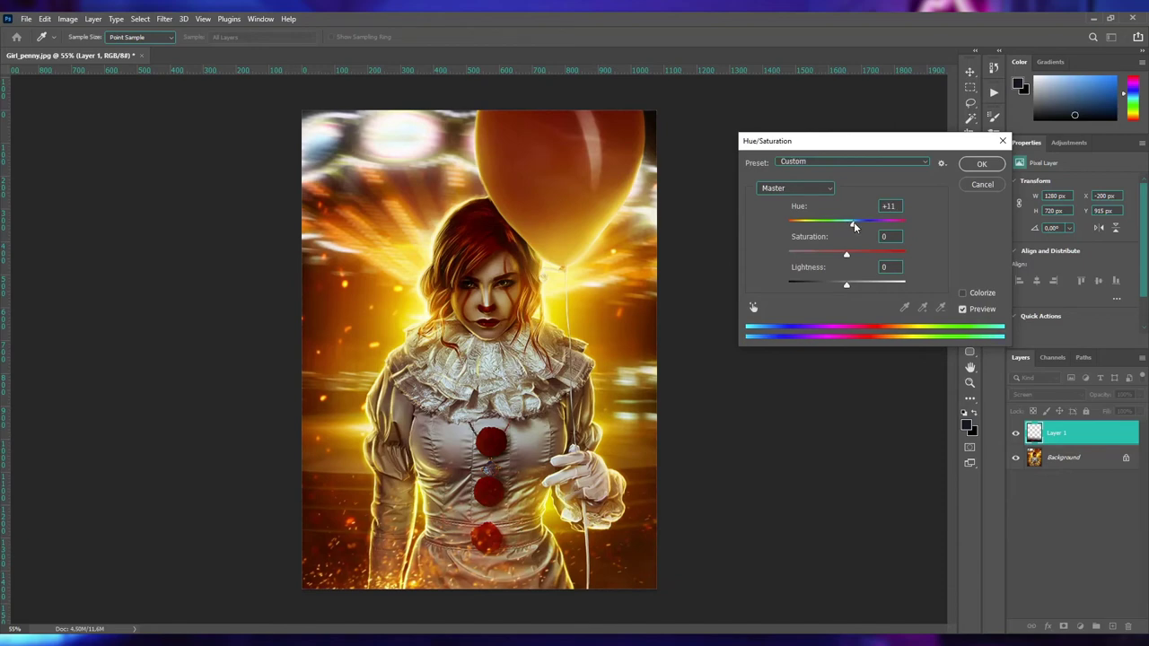
mouse_move(853, 225)
mouse_down()
mouse_move(830, 225)
mouse_move(851, 226)
mouse_up()
mouse_move(855, 255)
mouse_down()
mouse_move(873, 256)
mouse_move(775, 258)
mouse_up()
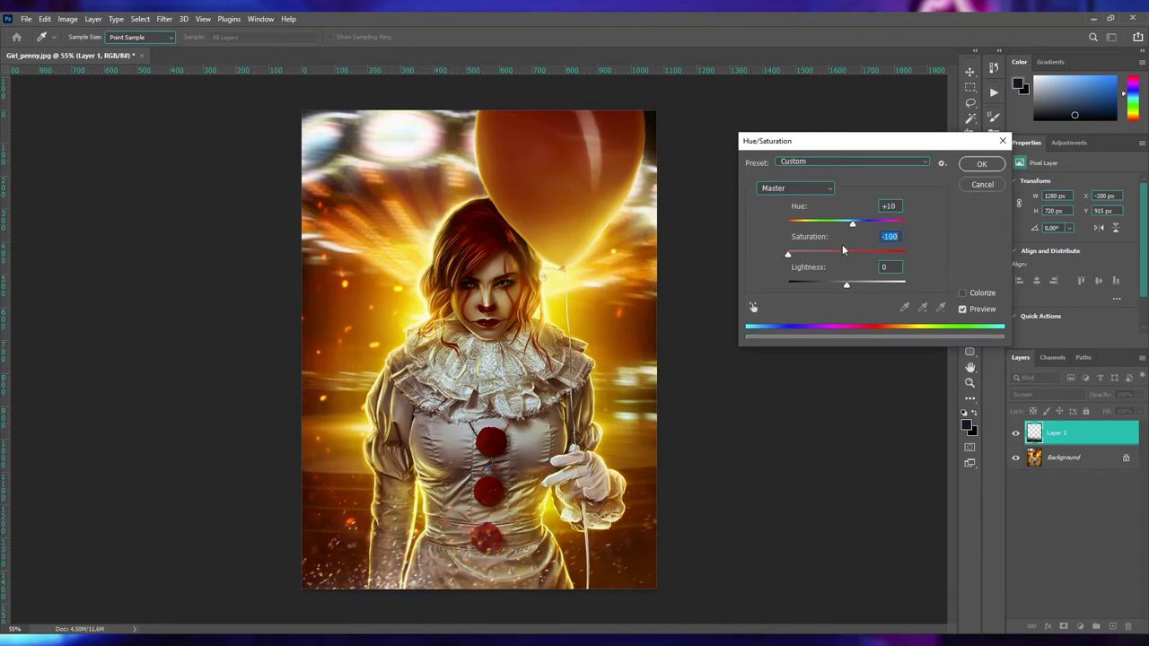
drag(847, 255, 854, 256)
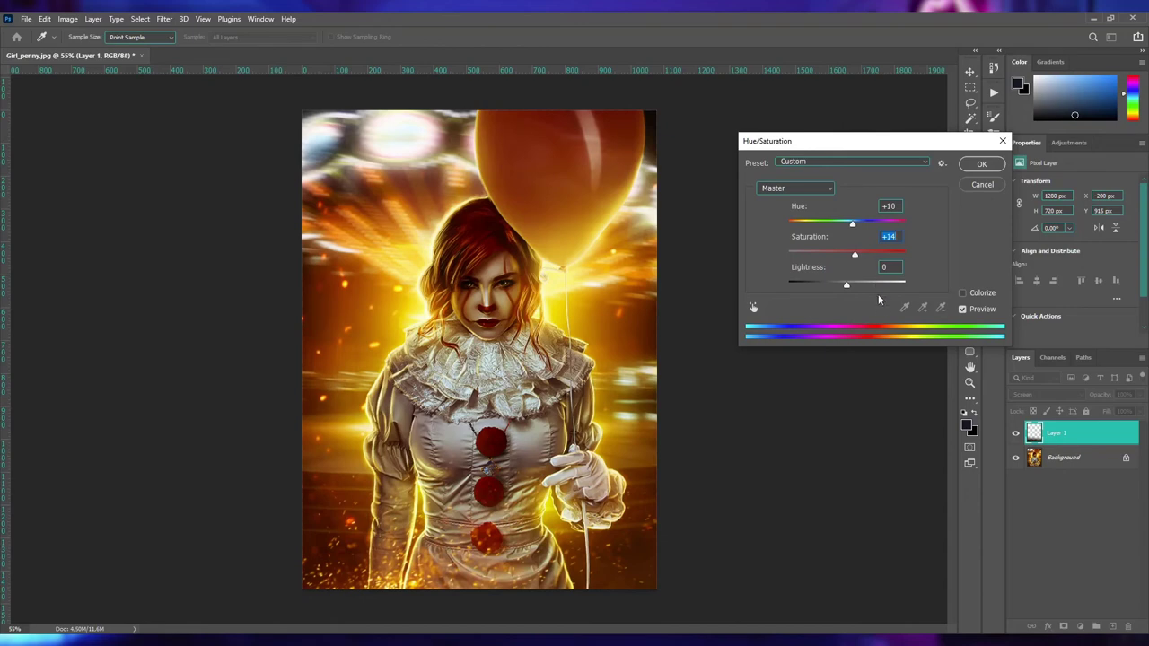
drag(846, 286, 861, 285)
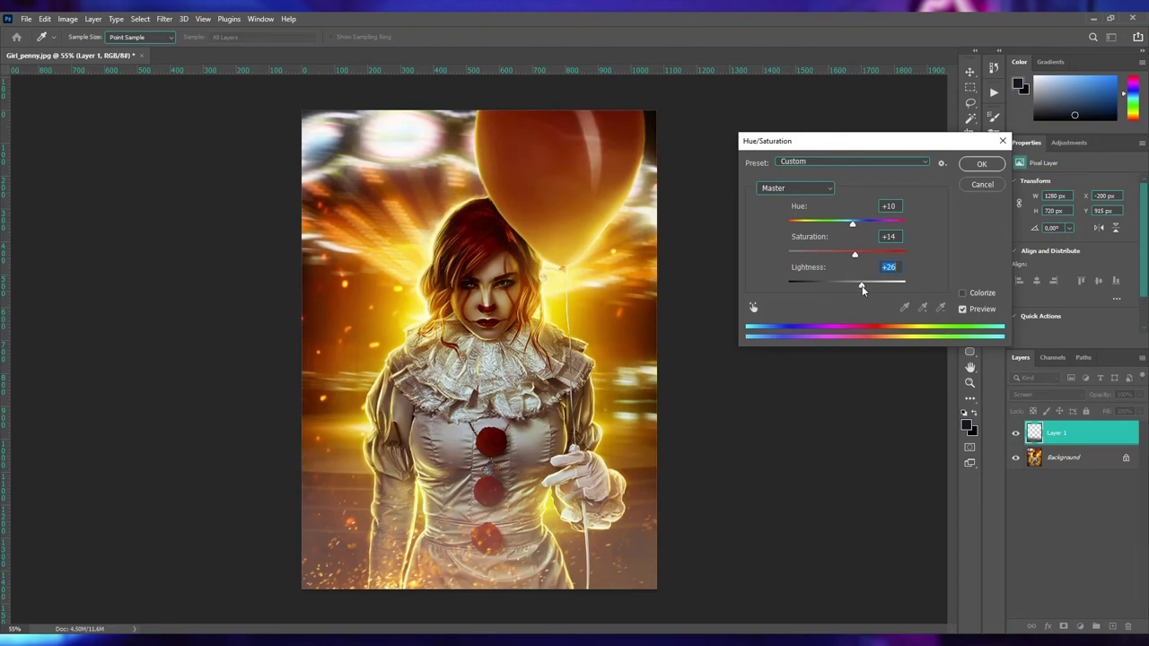
Try darker Lightness values, then settle Lightness near -3 with Hue +10 and Saturation +14
drag(861, 289, 846, 290)
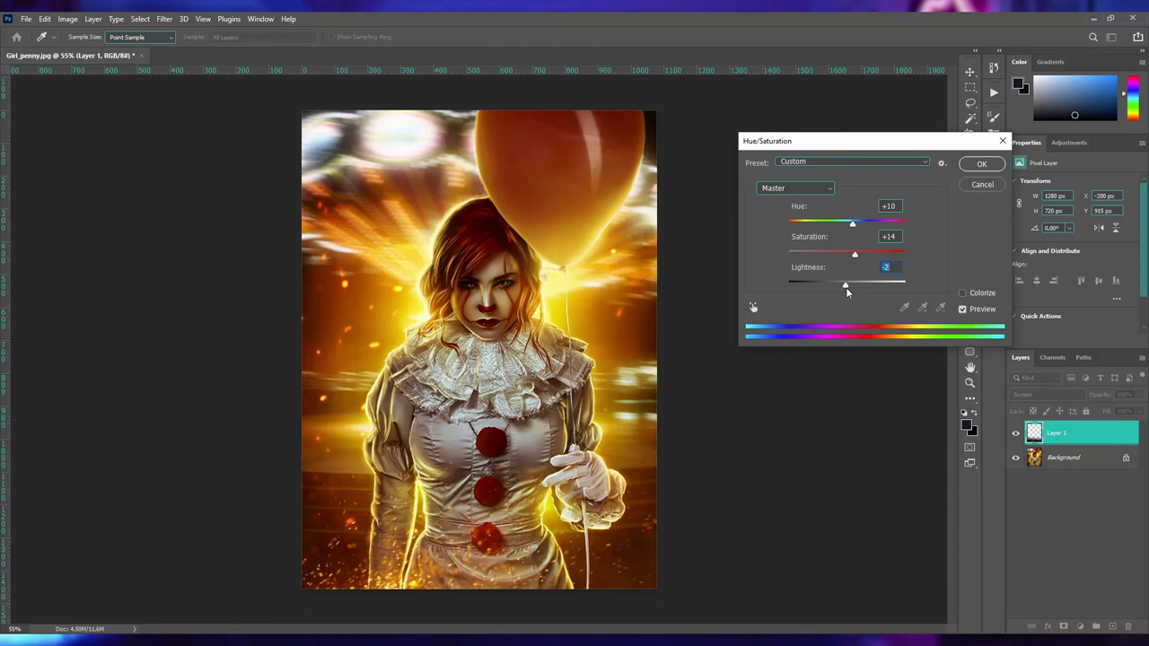
drag(845, 288, 836, 287)
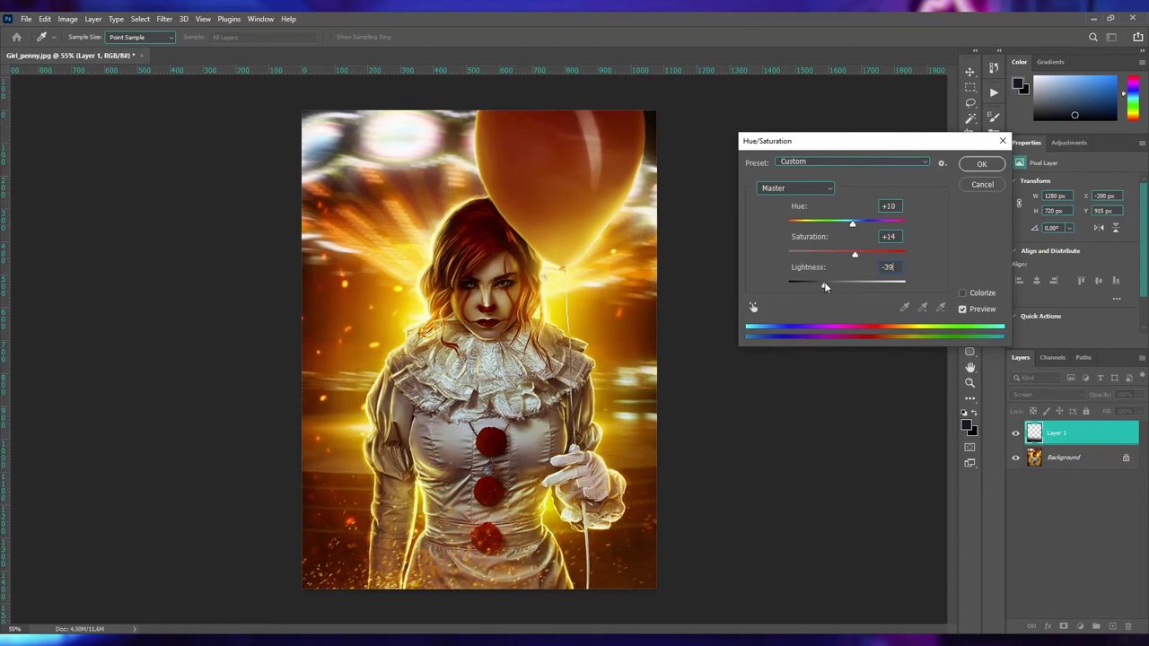
drag(836, 287, 787, 287)
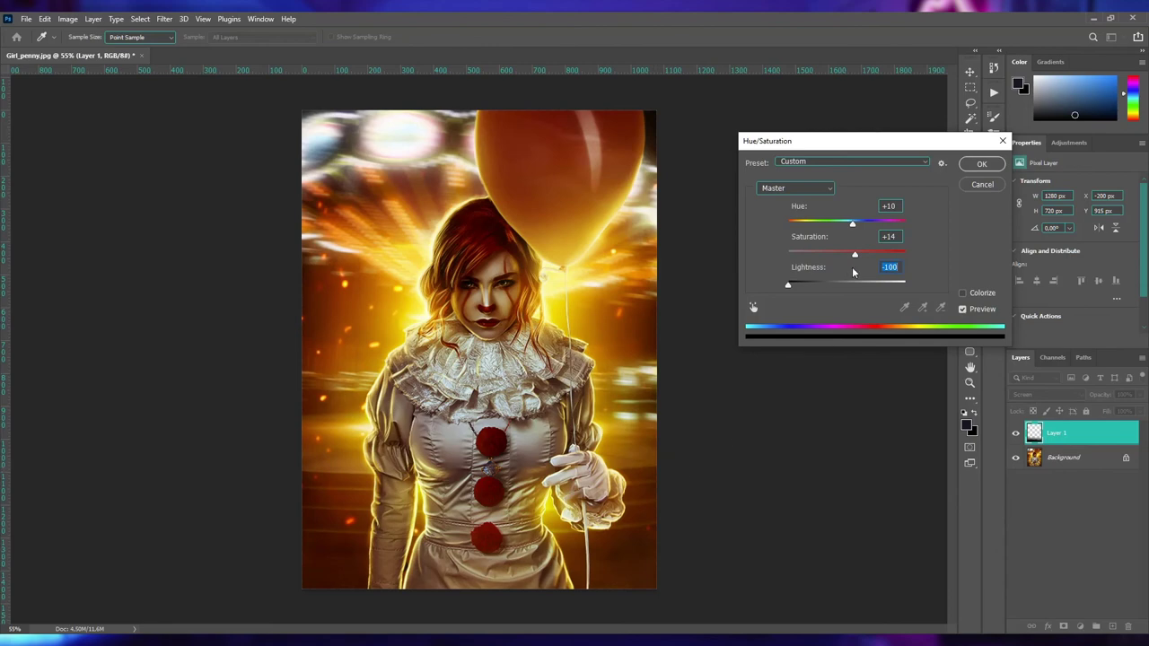
drag(839, 287, 847, 285)
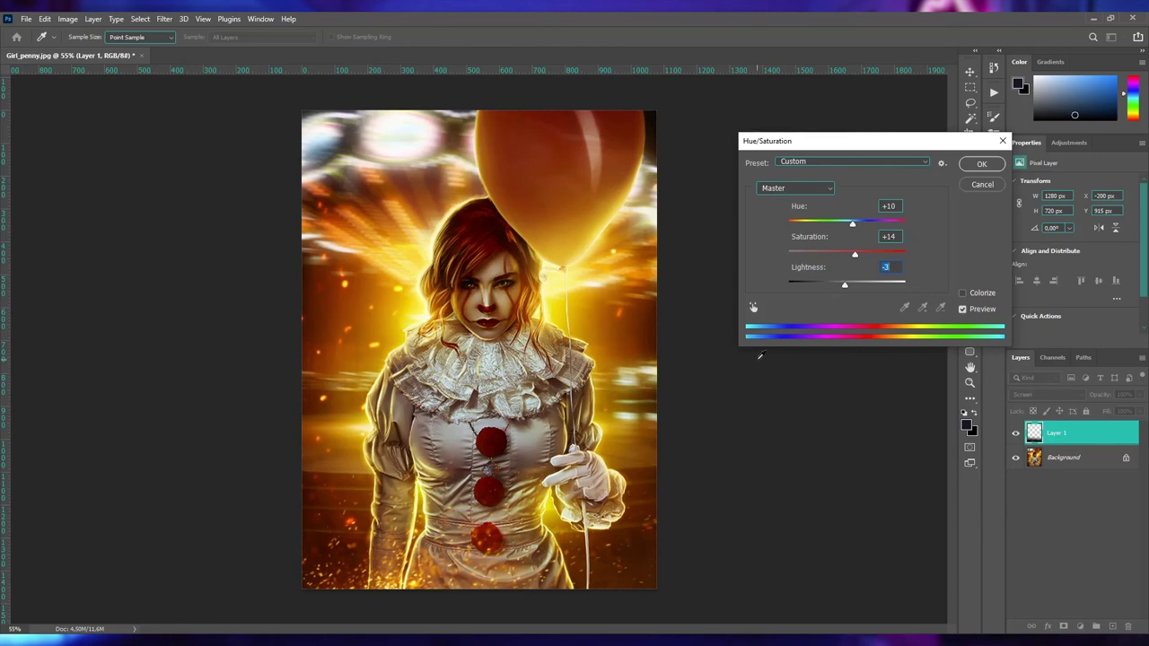
click(979, 165)
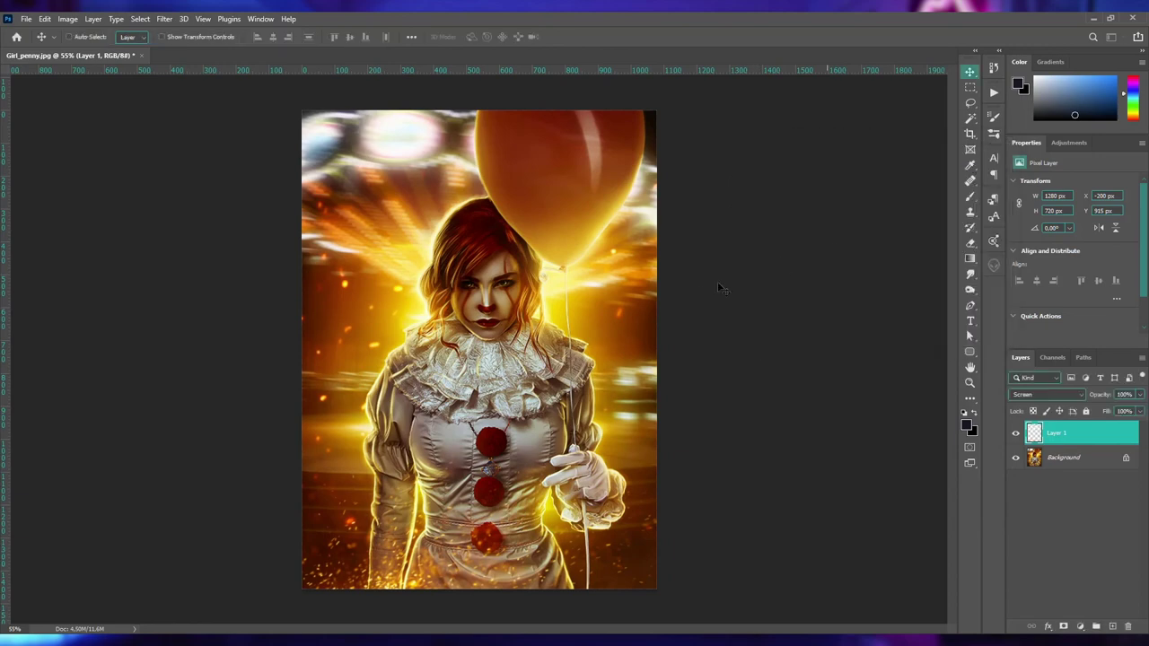